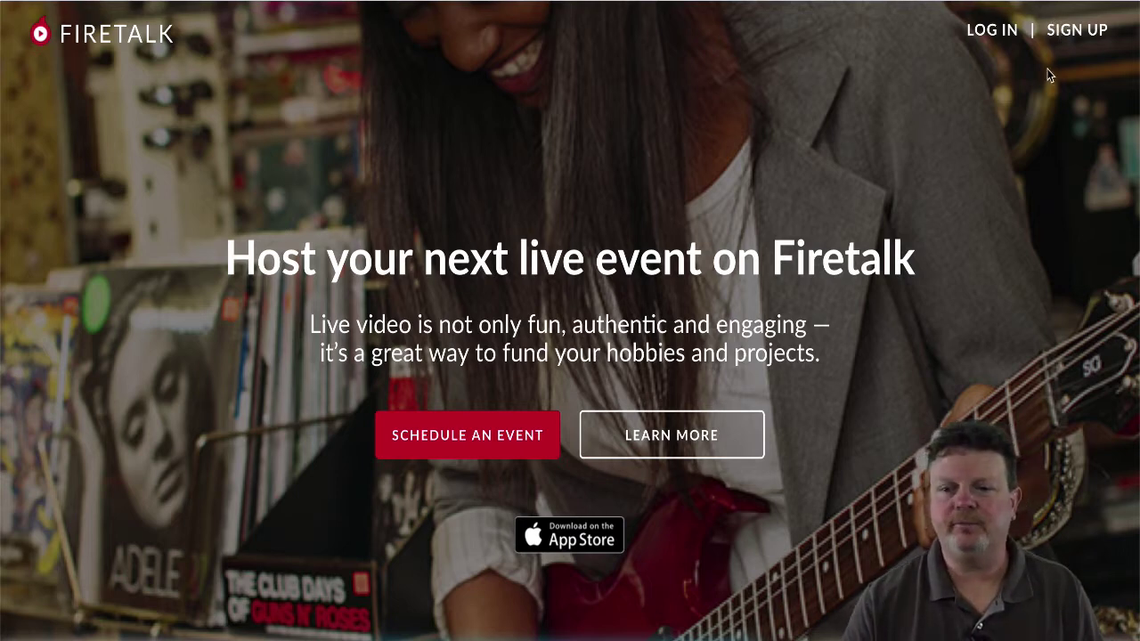
Log in with the saved account and open the Pay-Per-View Events blog post from the Live Events banner
click(1077, 31)
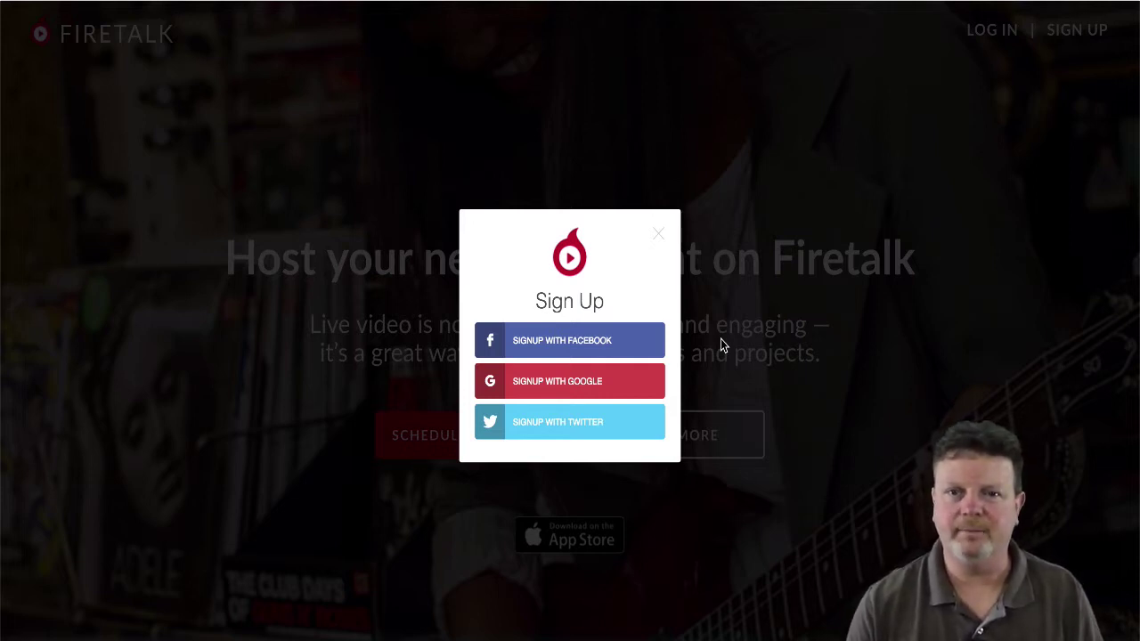
click(659, 235)
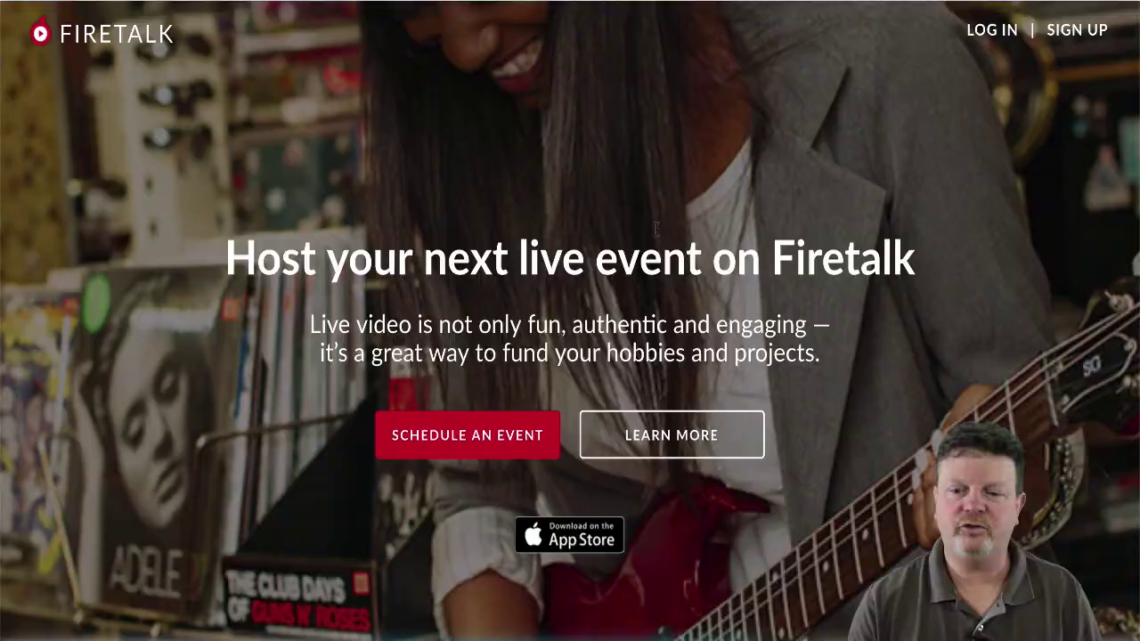
click(990, 30)
click(554, 386)
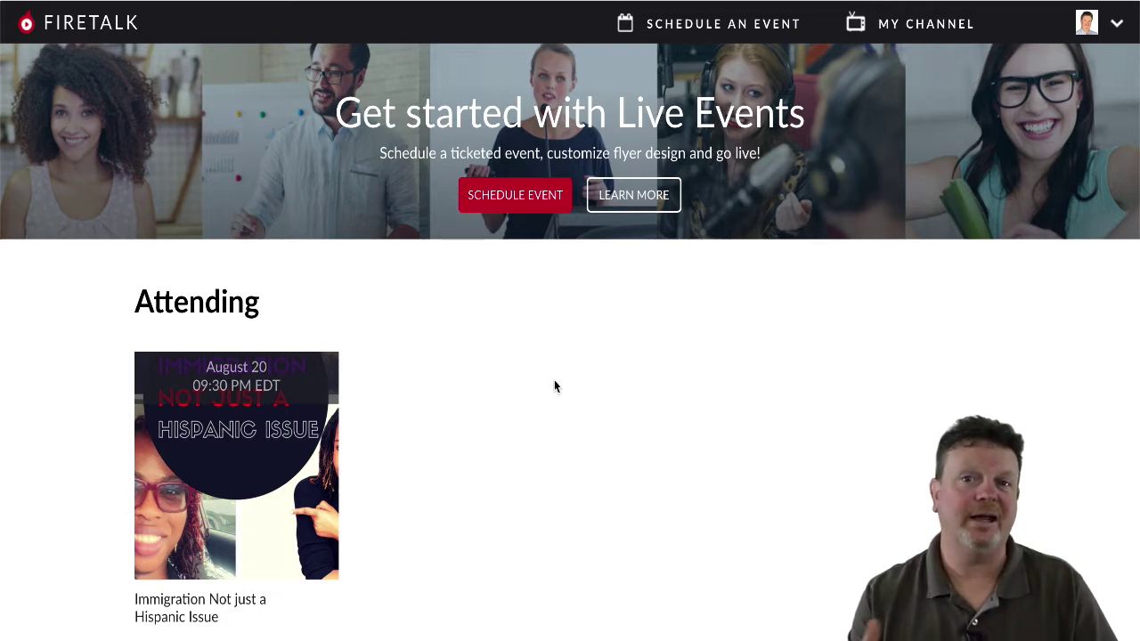
click(613, 197)
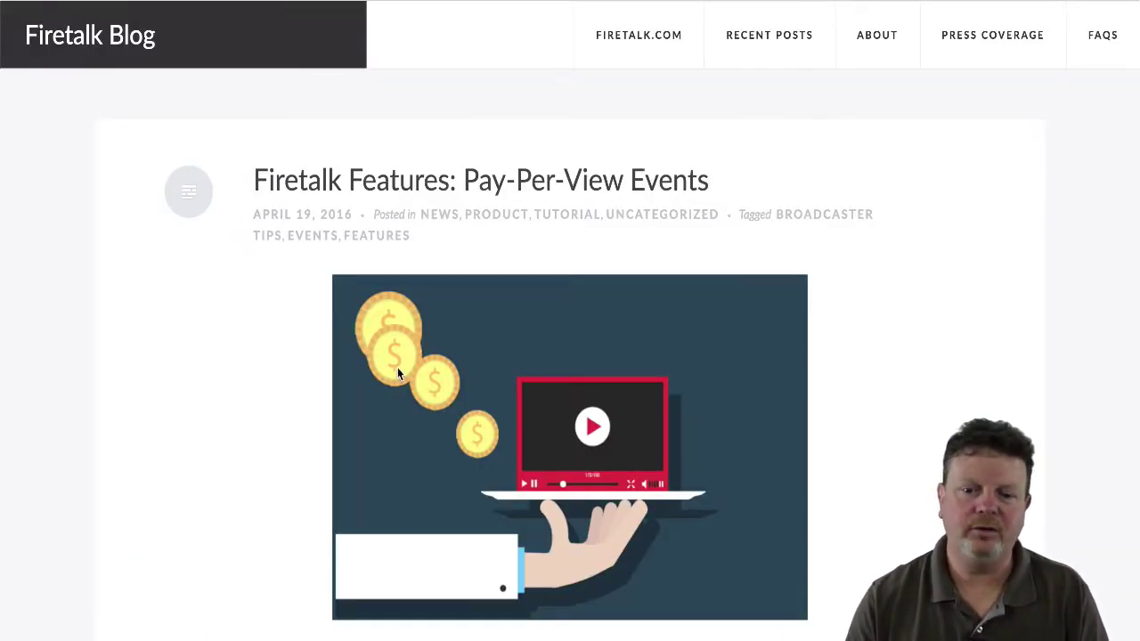
scroll(397, 367, down, 10)
scroll(399, 374, down, 5)
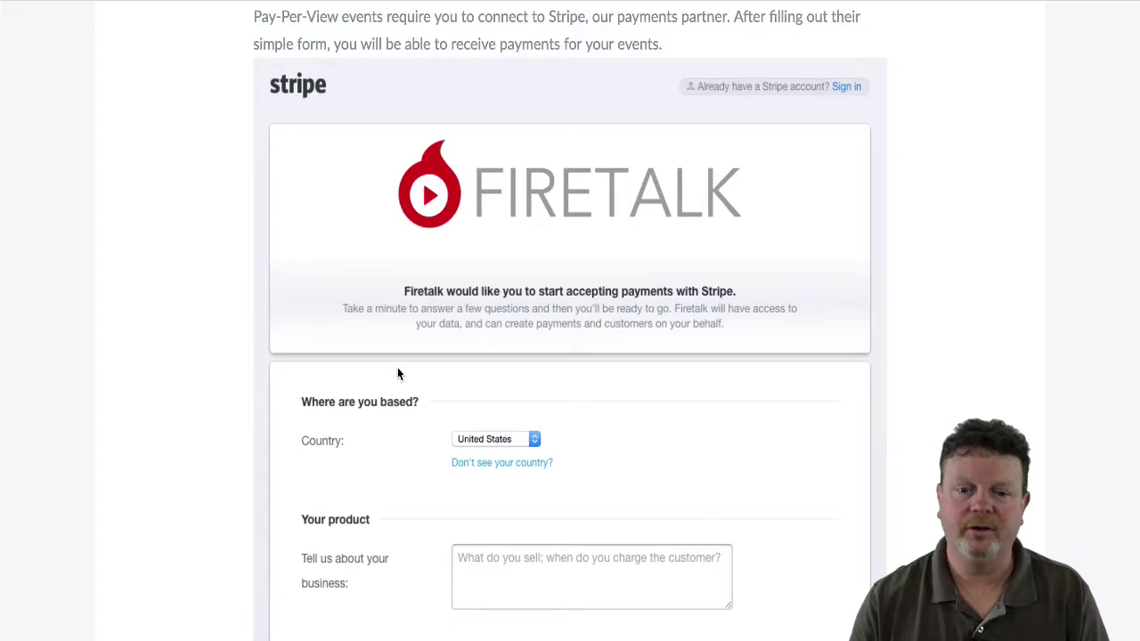
scroll(399, 374, down, 8)
scroll(398, 374, down, 5)
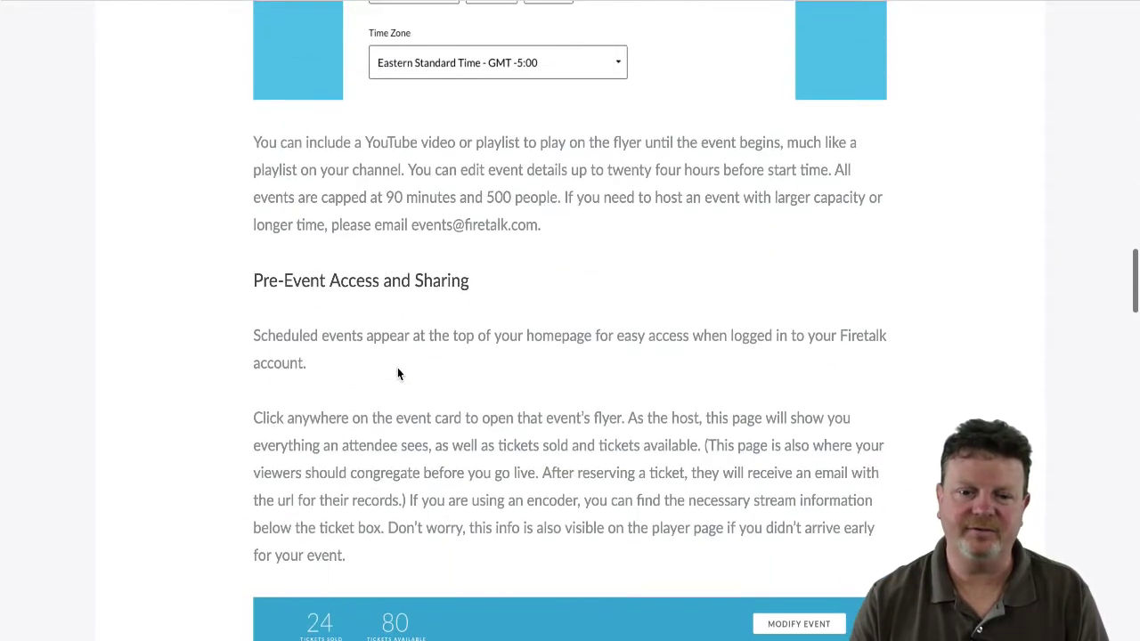
scroll(398, 374, down, 7)
scroll(399, 374, up, 20)
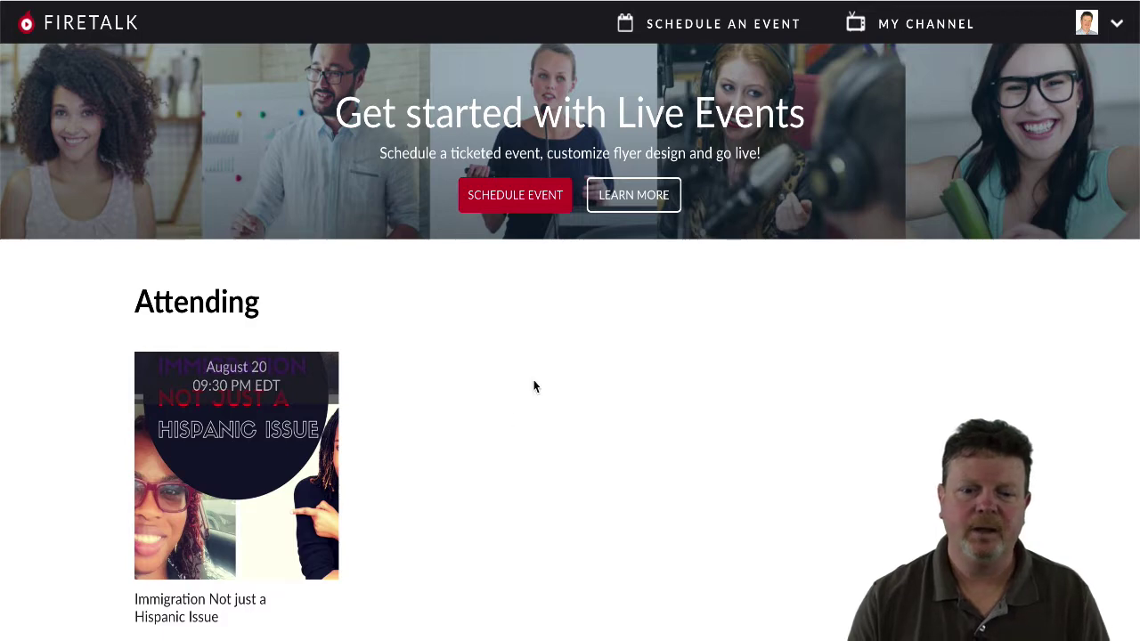
Browse Featured Events and Featured Channels on the Live Events page, then bring up the account menu
scroll(535, 379, down, 1)
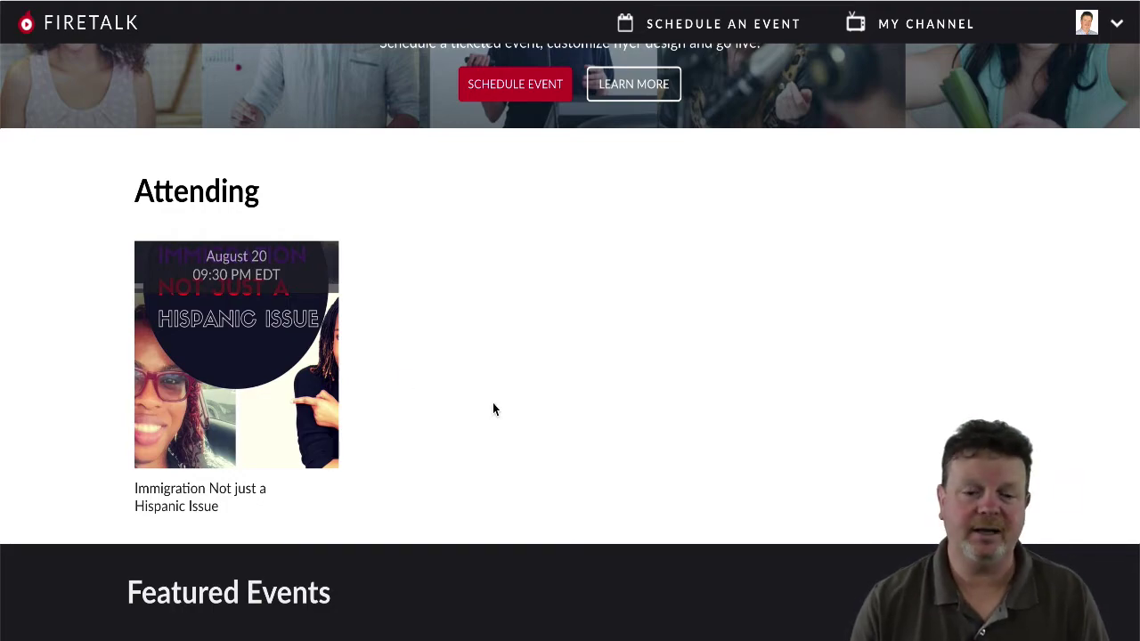
scroll(318, 466, down, 5)
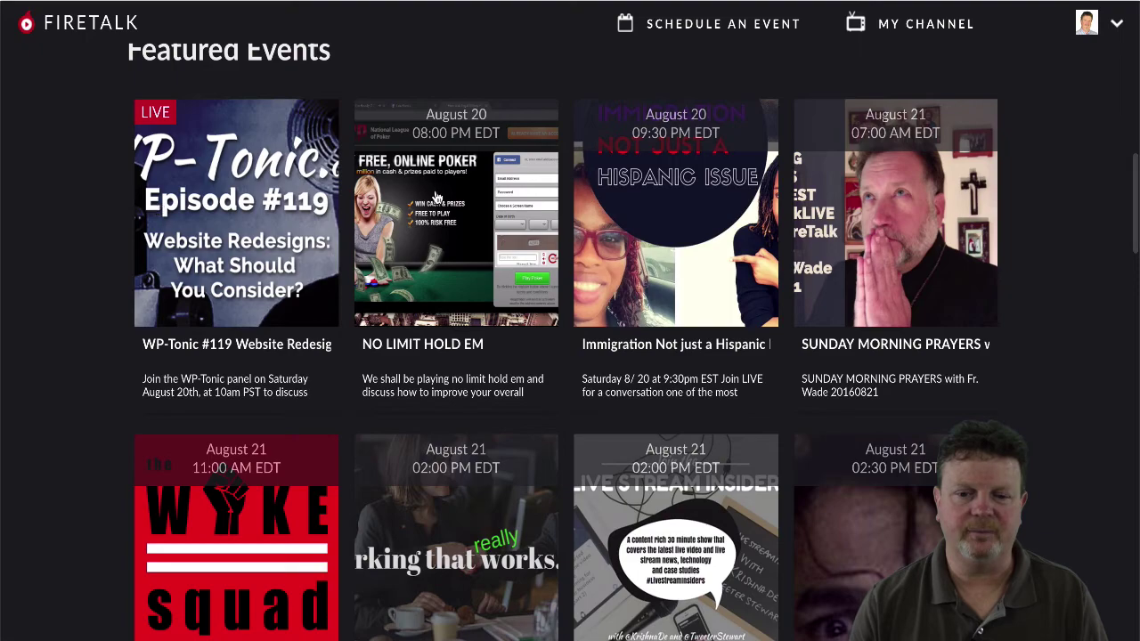
scroll(496, 466, down, 9)
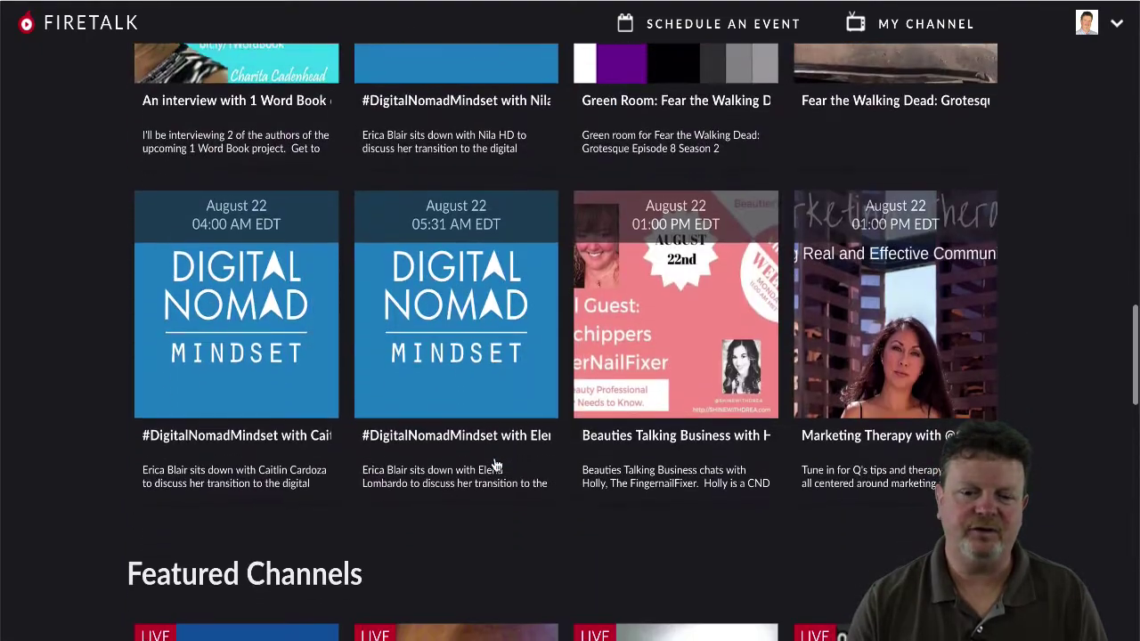
scroll(497, 466, down, 4)
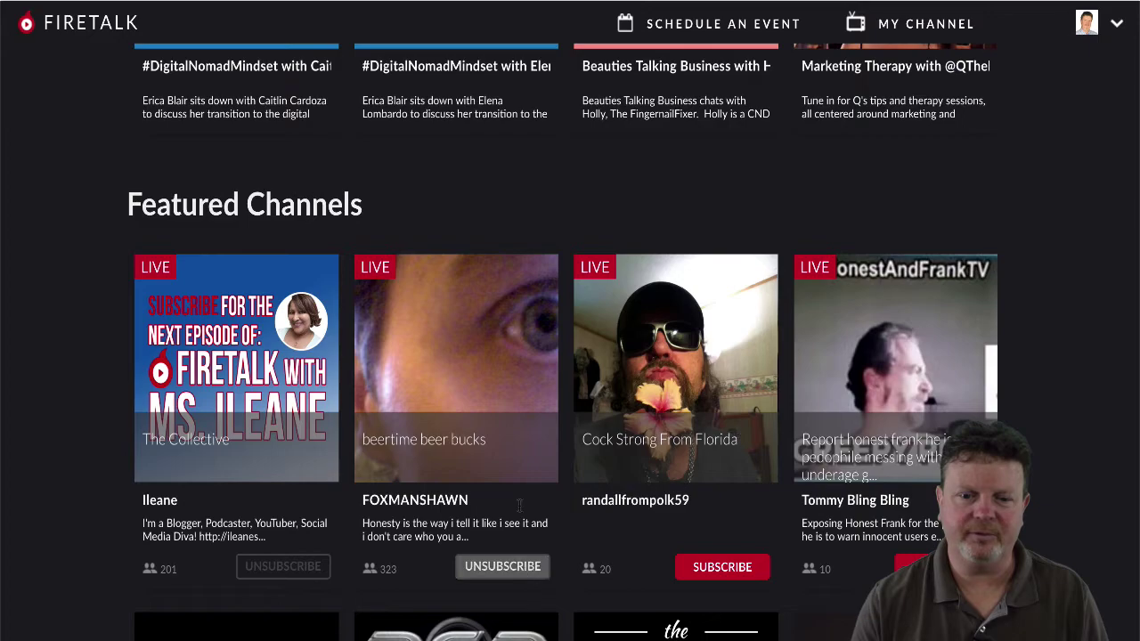
scroll(232, 304, up, 15)
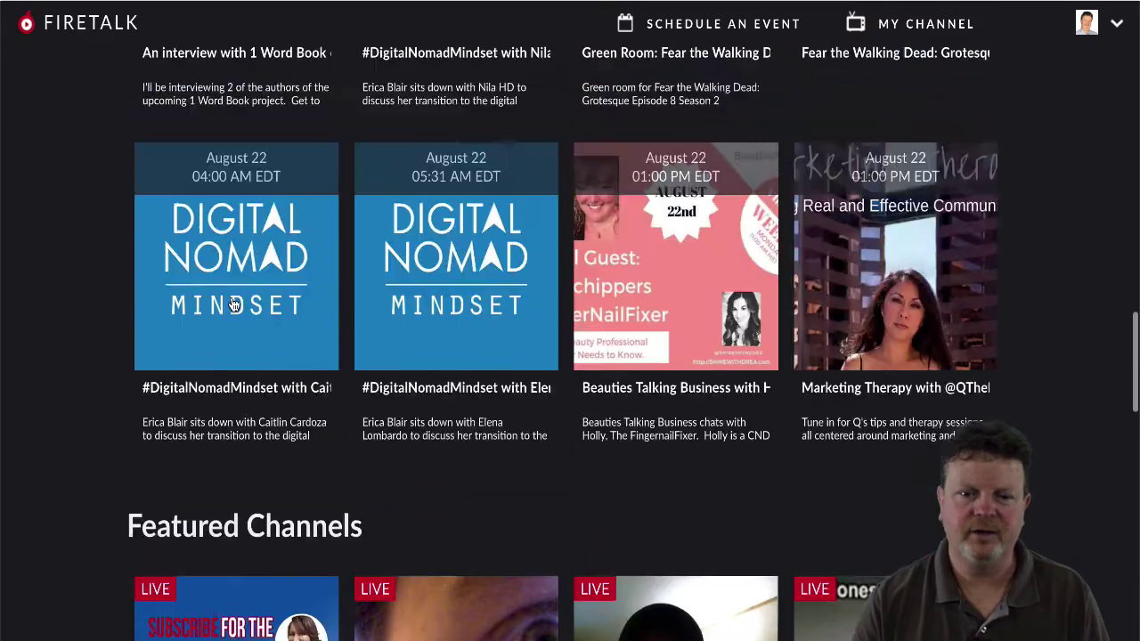
scroll(231, 304, up, 1)
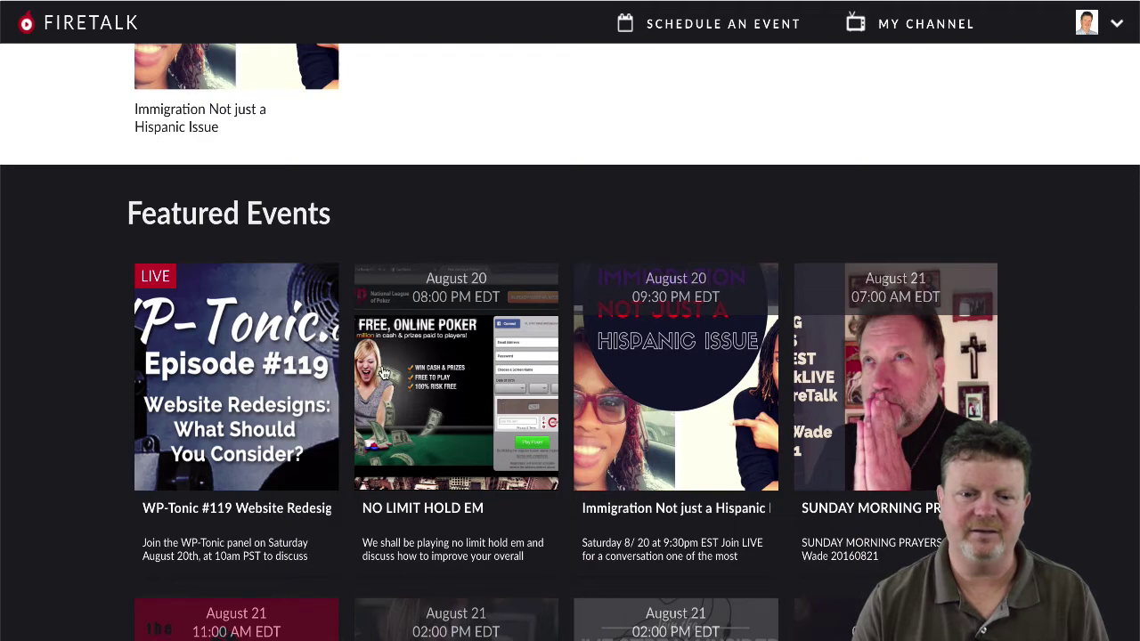
scroll(384, 373, up, 3)
scroll(383, 373, down, 5)
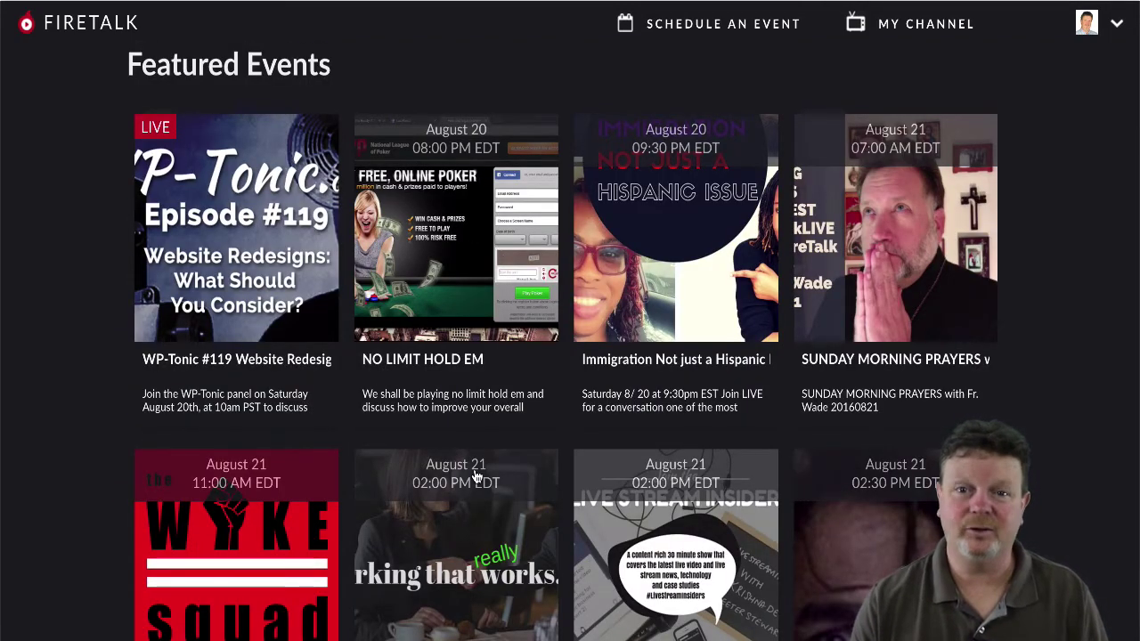
scroll(475, 478, down, 15)
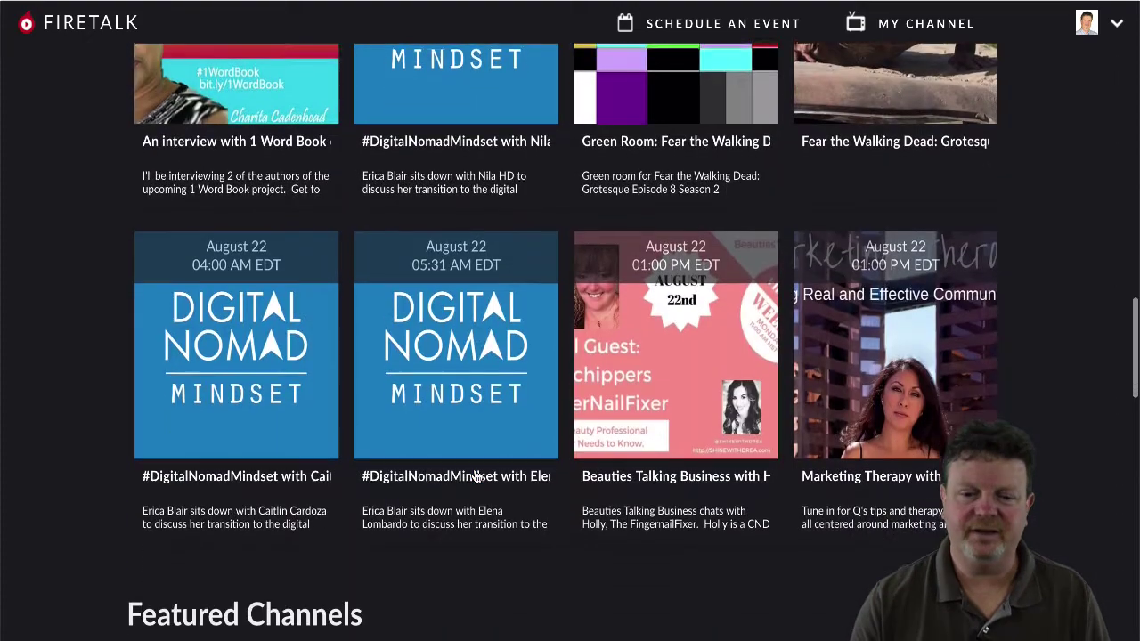
scroll(475, 477, down, 4)
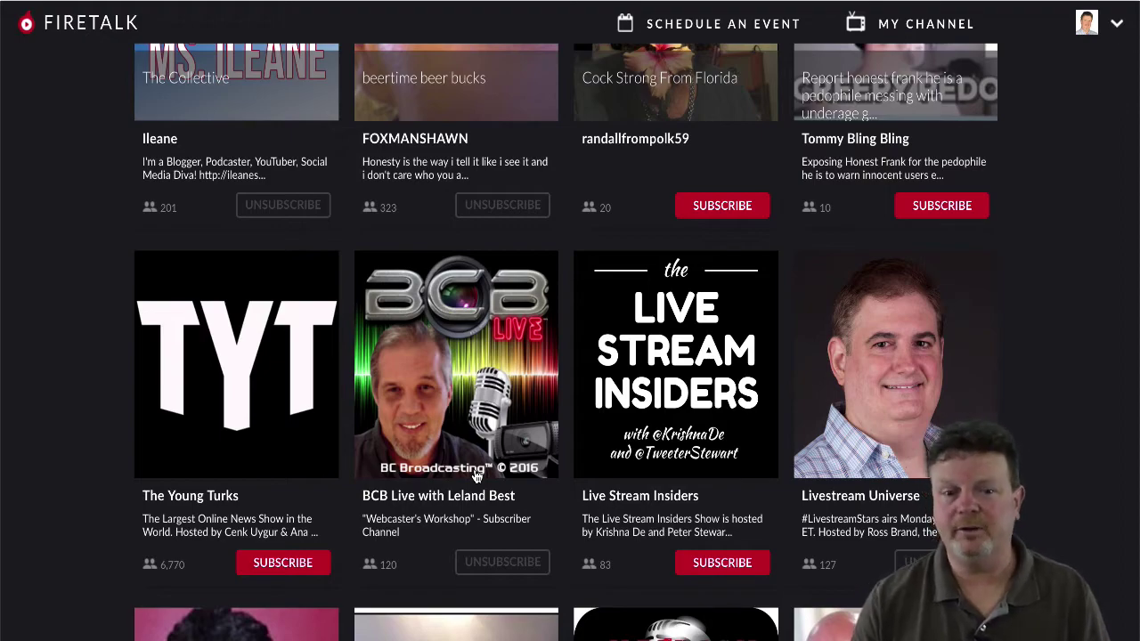
scroll(475, 477, down, 3)
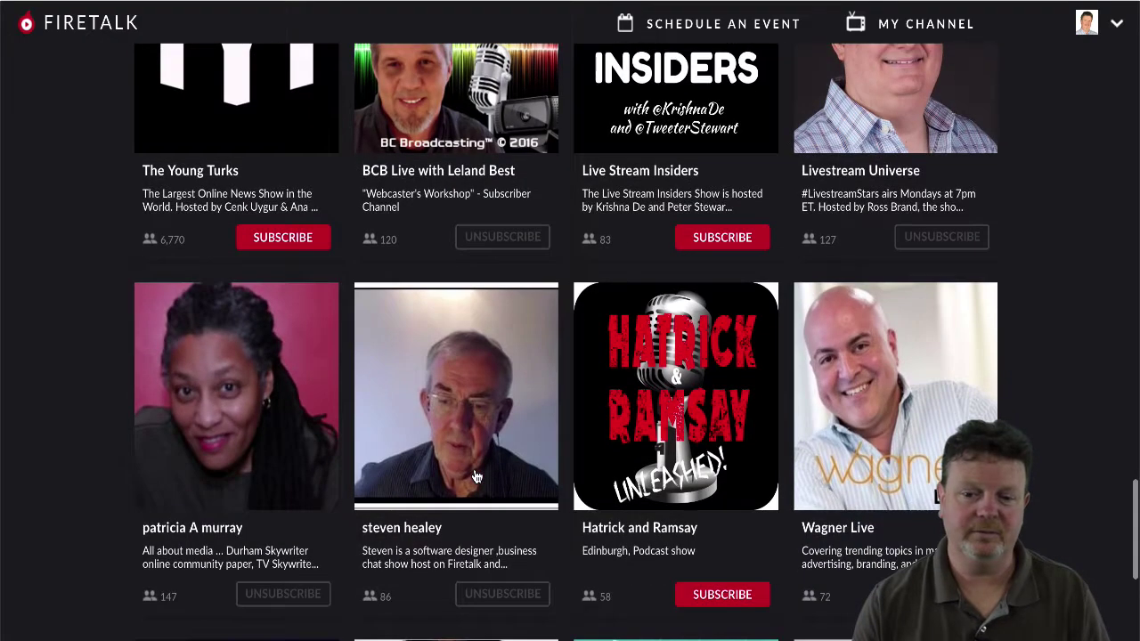
scroll(473, 473, up, 20)
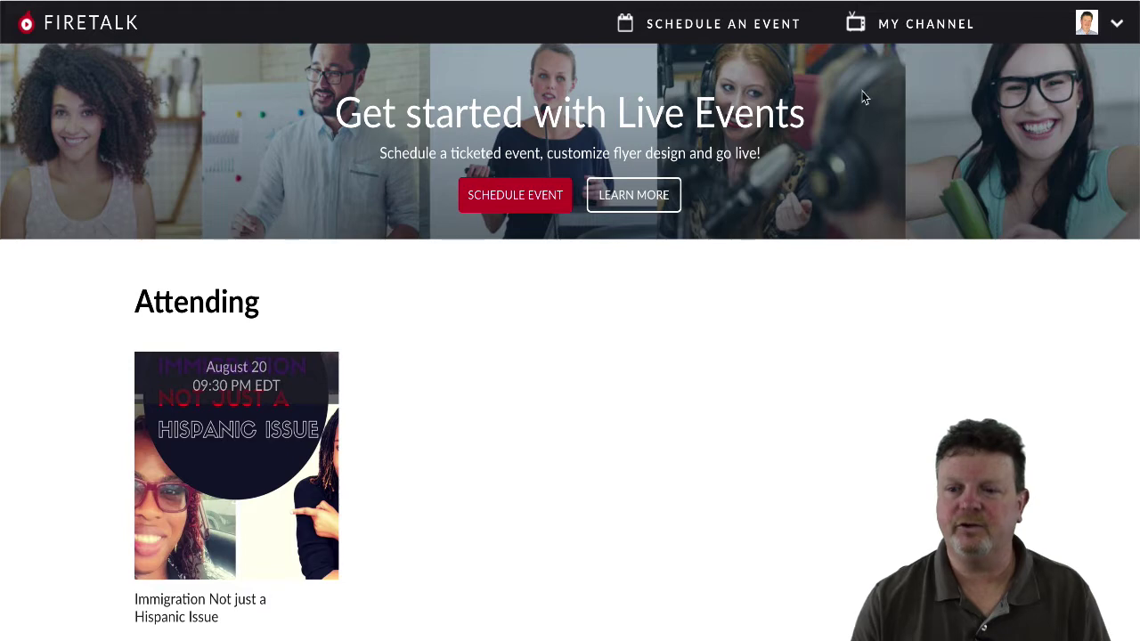
click(1114, 36)
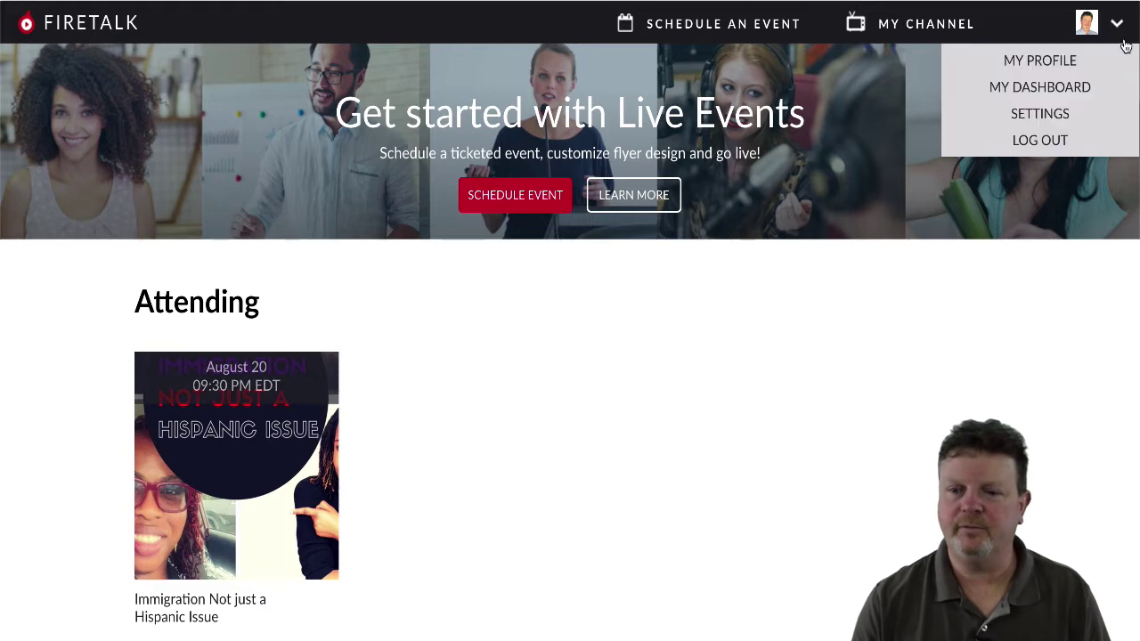
Go to My Profile, look over the 17 channel subscriptions, then reopen the account menu
click(1069, 59)
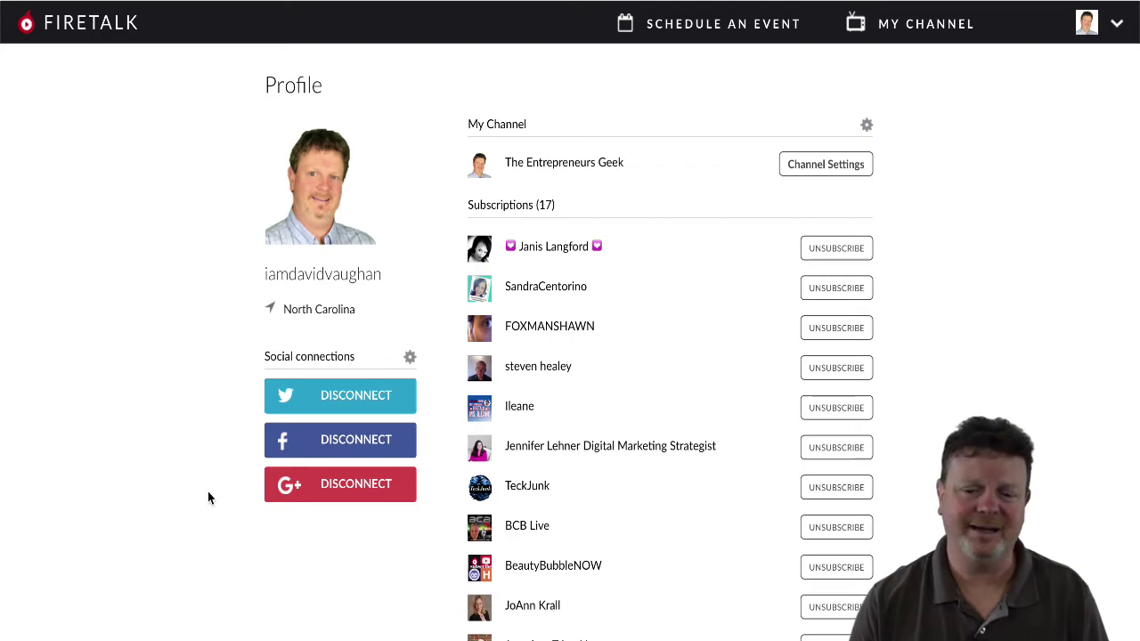
scroll(612, 352, down, 3)
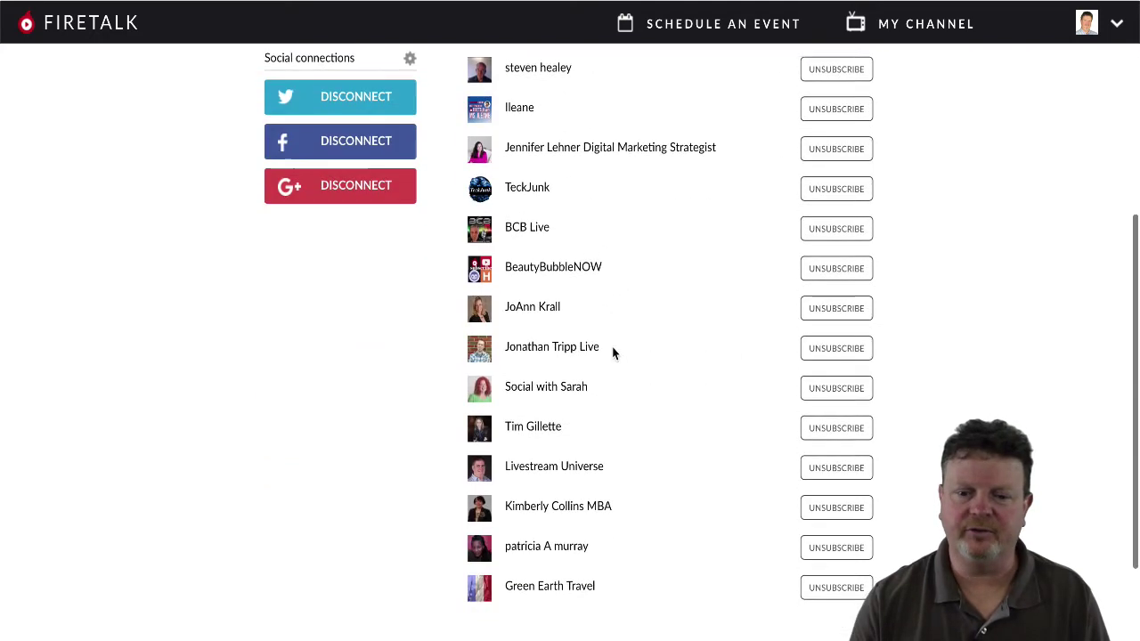
scroll(612, 354, up, 3)
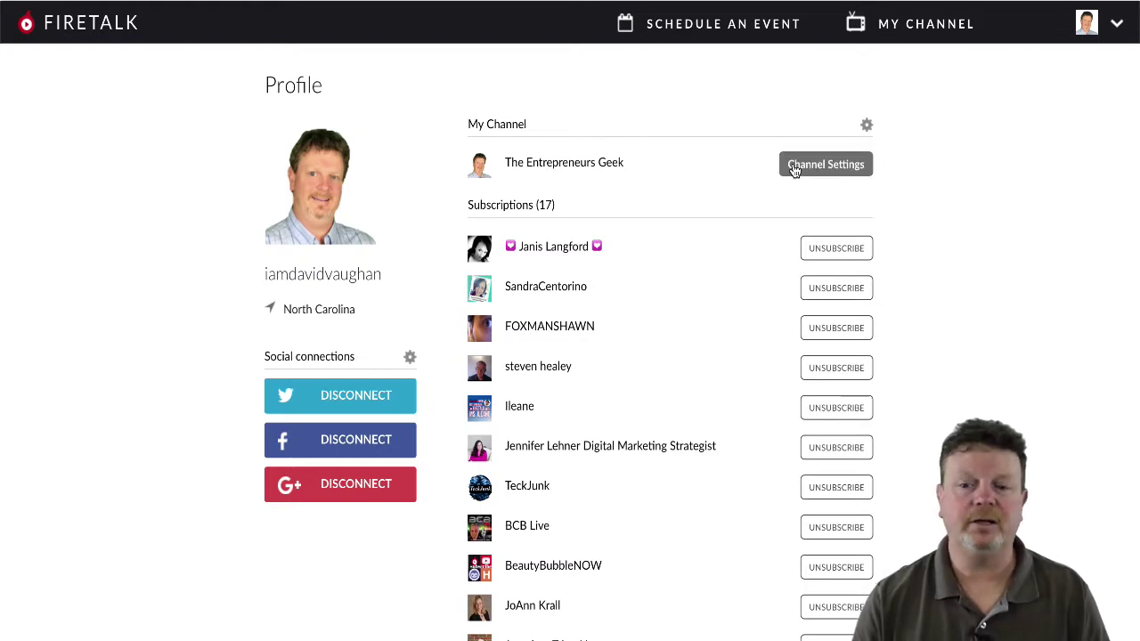
click(1104, 38)
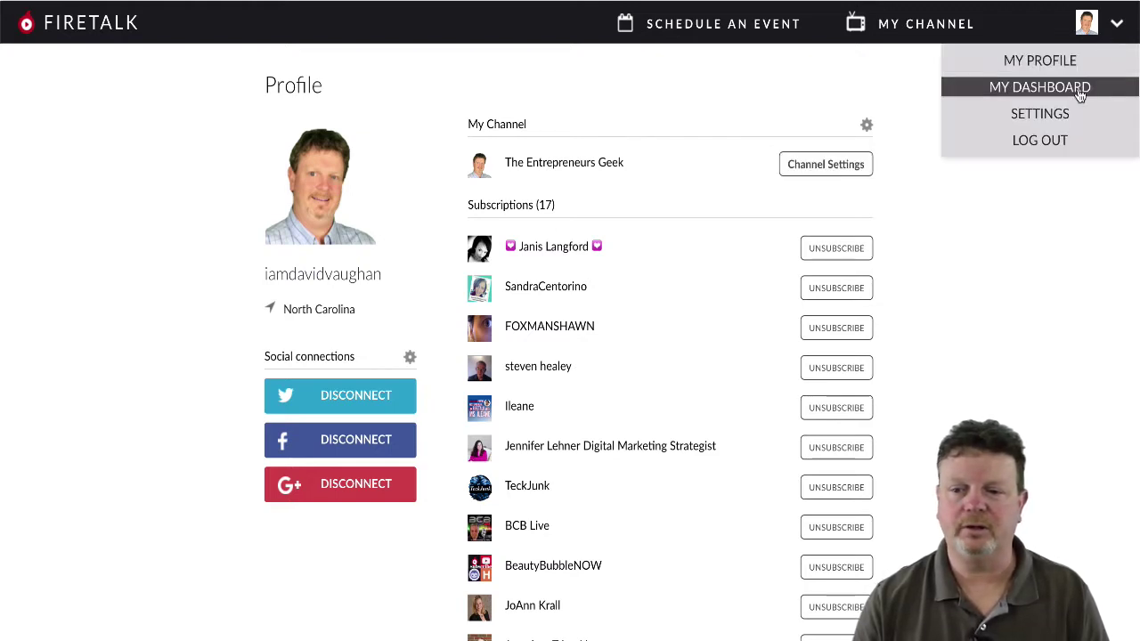
click(806, 164)
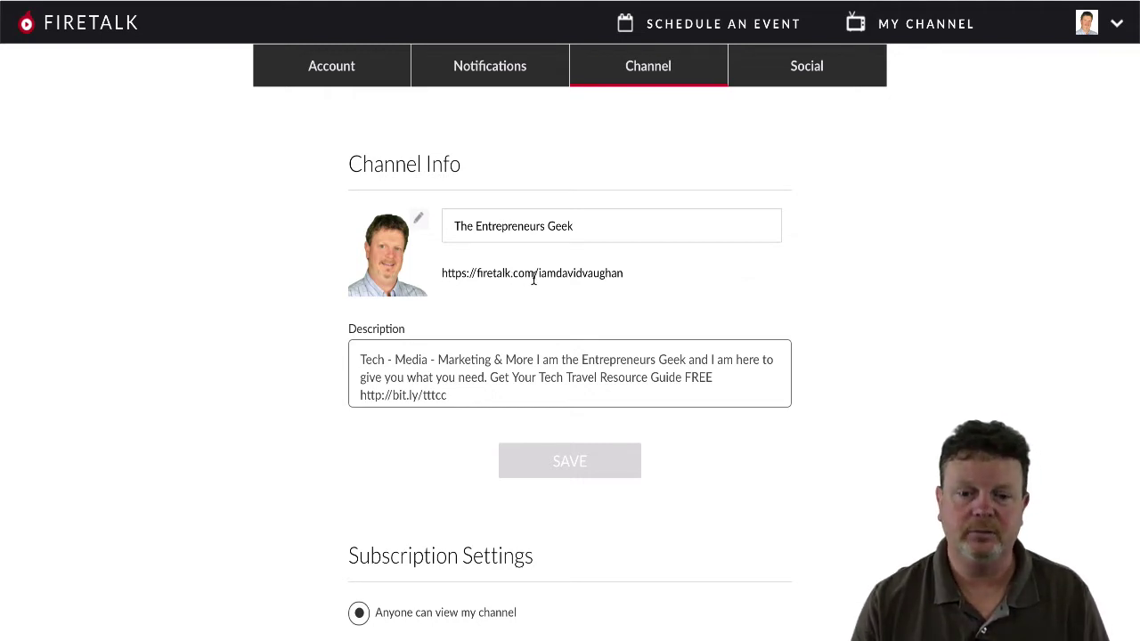
scroll(410, 373, down, 1)
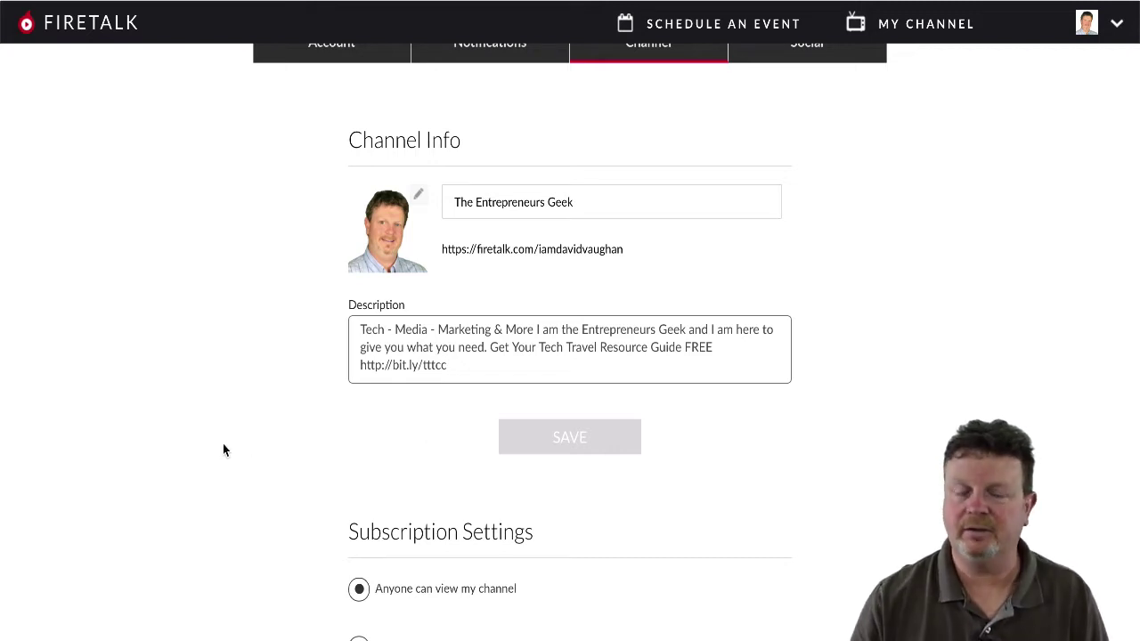
scroll(223, 446, down, 5)
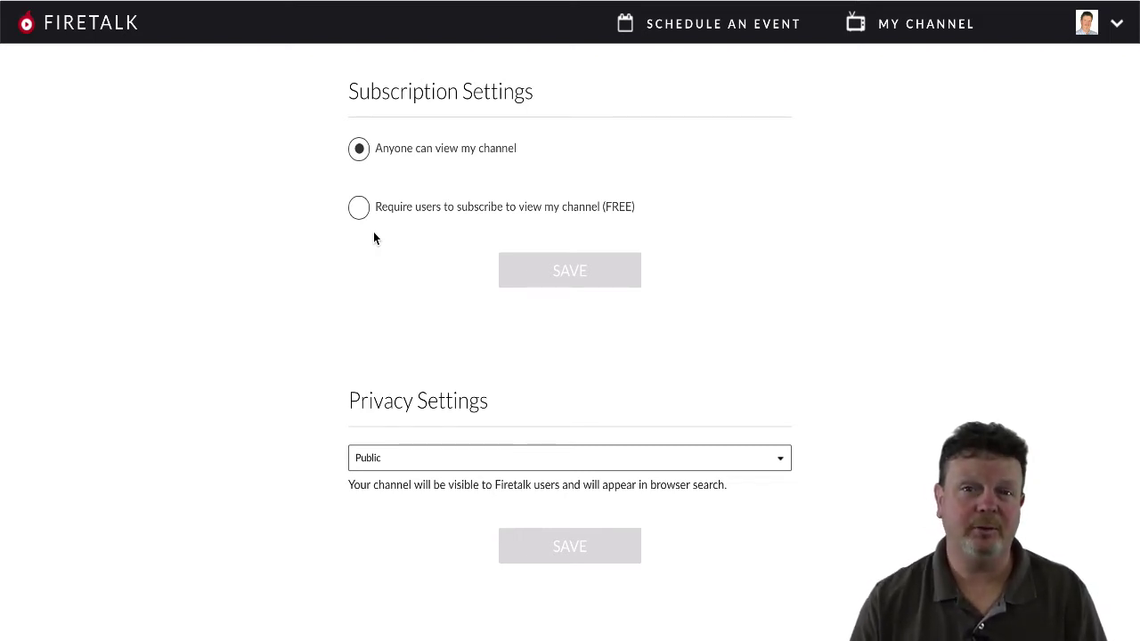
scroll(374, 238, down, 4)
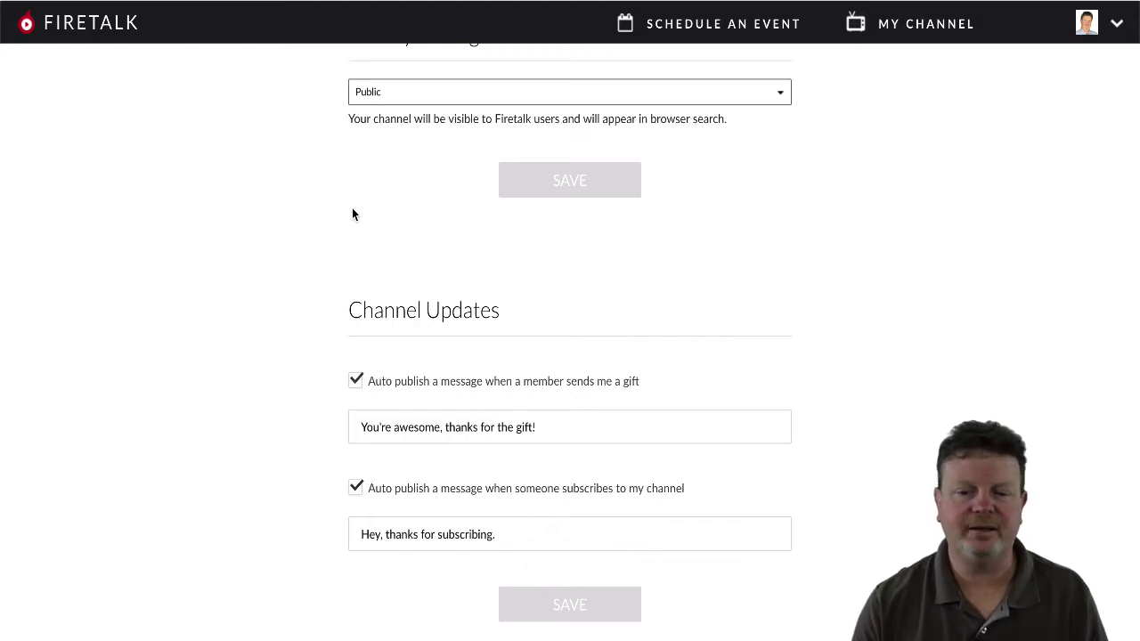
scroll(353, 214, down, 2)
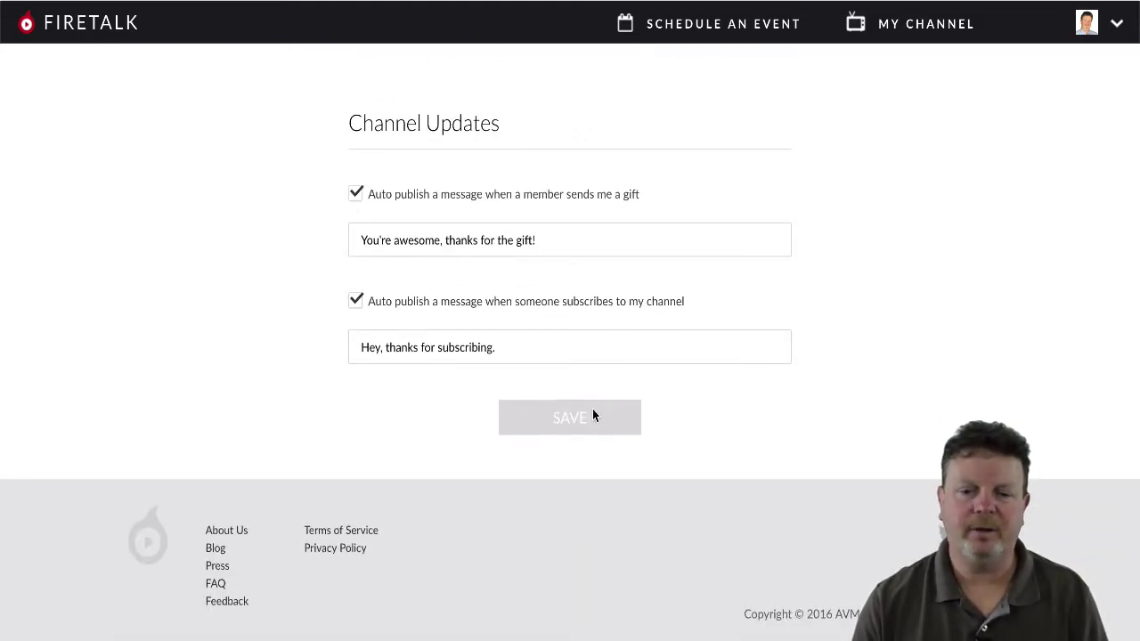
scroll(752, 320, up, 9)
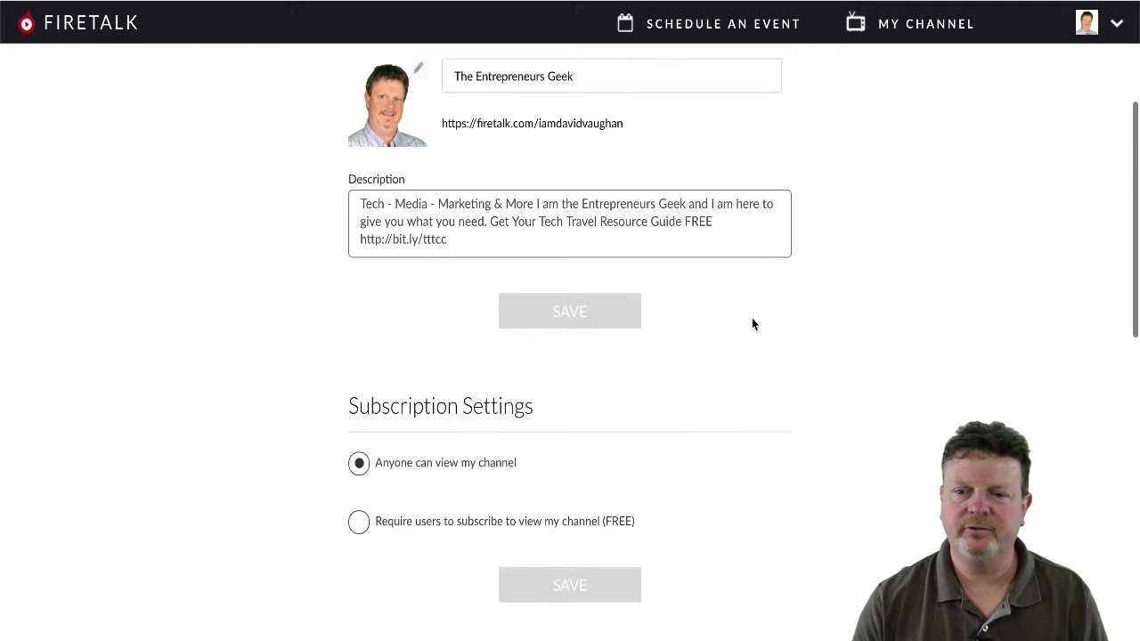
scroll(752, 323, up, 2)
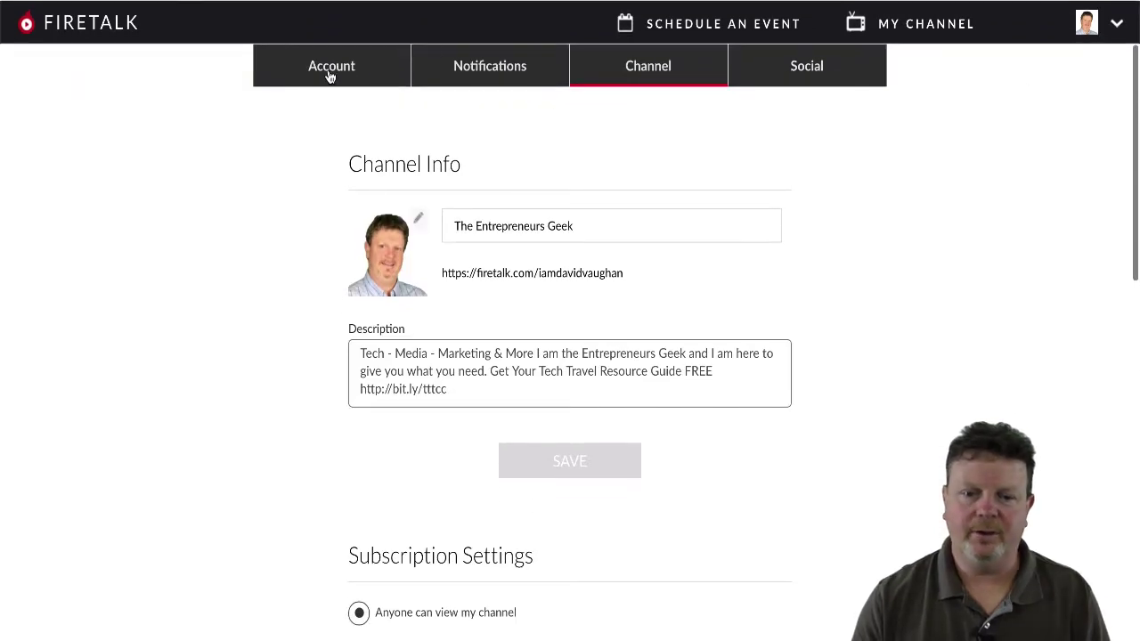
Review the Account and Channel settings, ending on the Notifications preferences
click(329, 77)
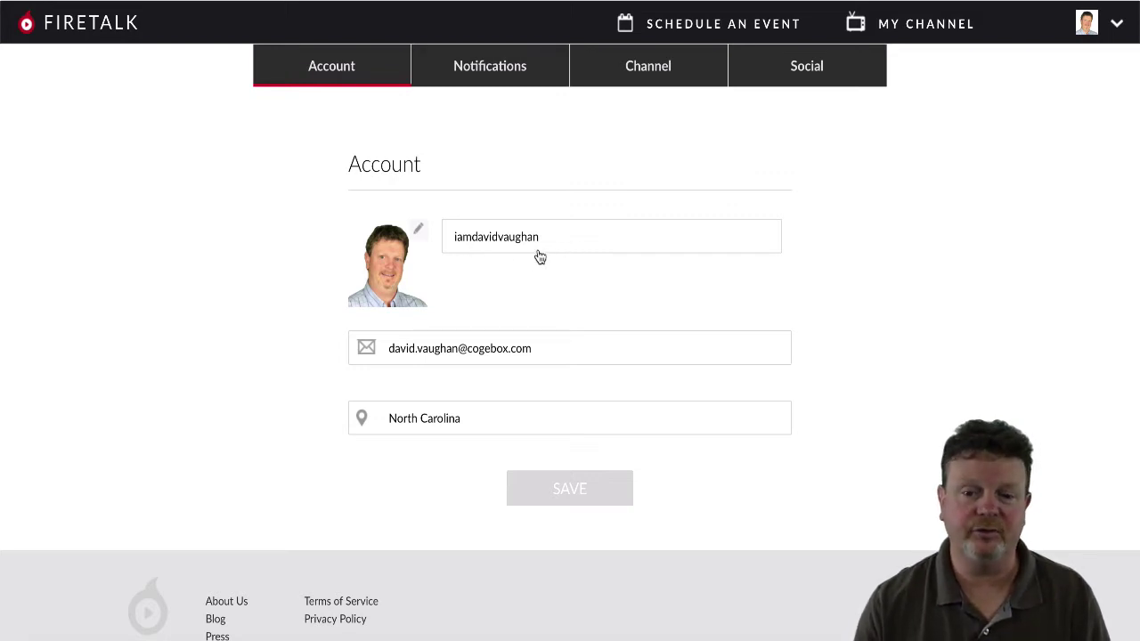
click(634, 58)
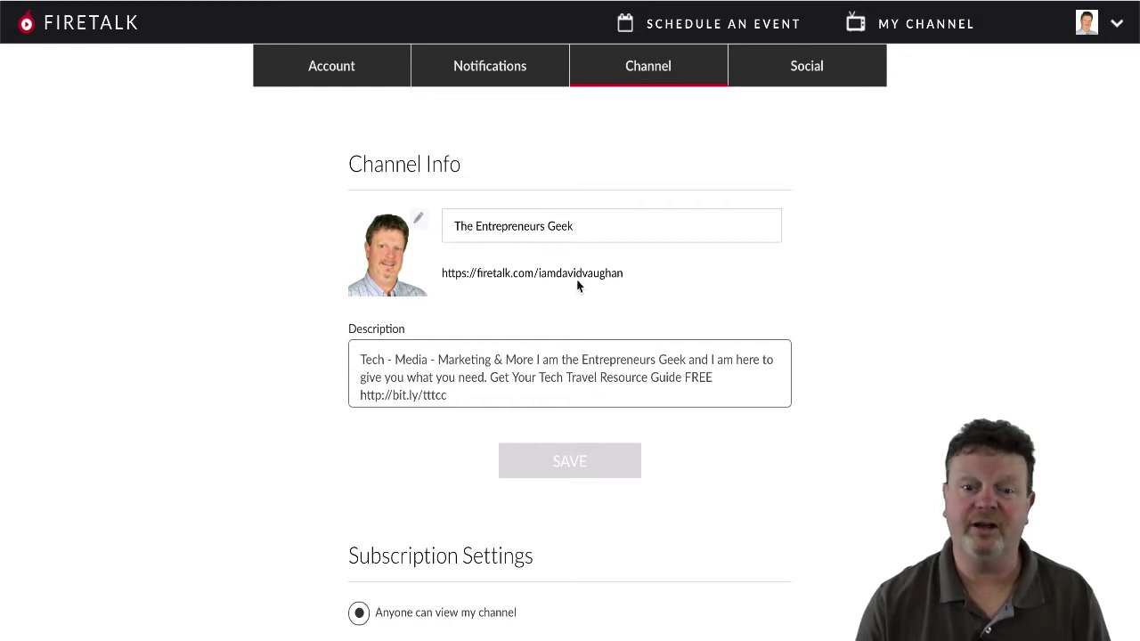
click(322, 69)
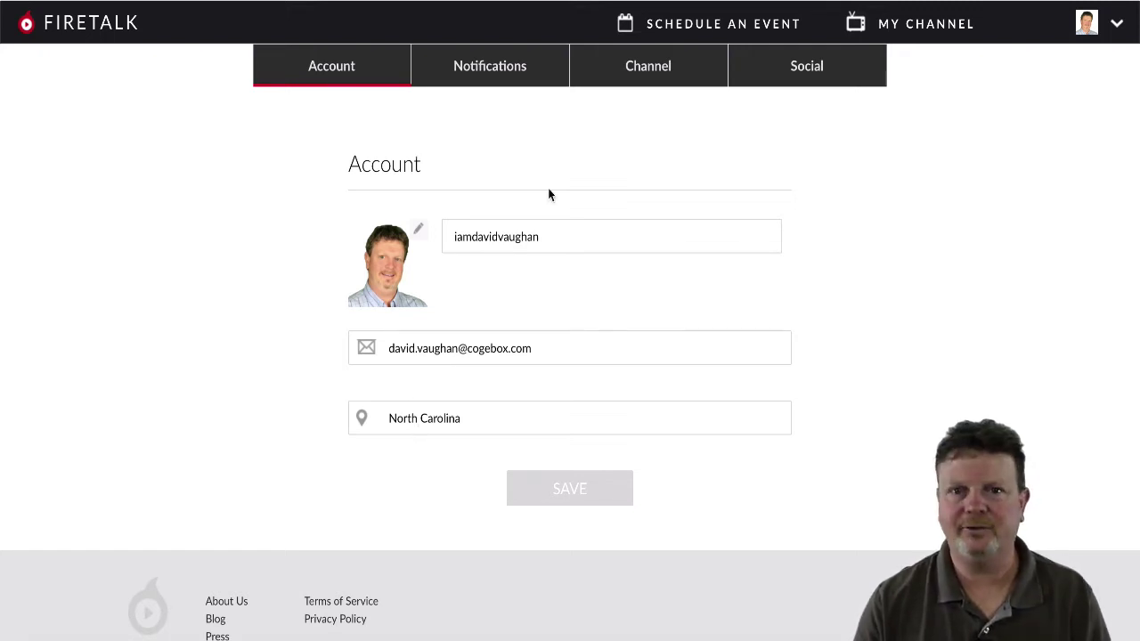
click(475, 62)
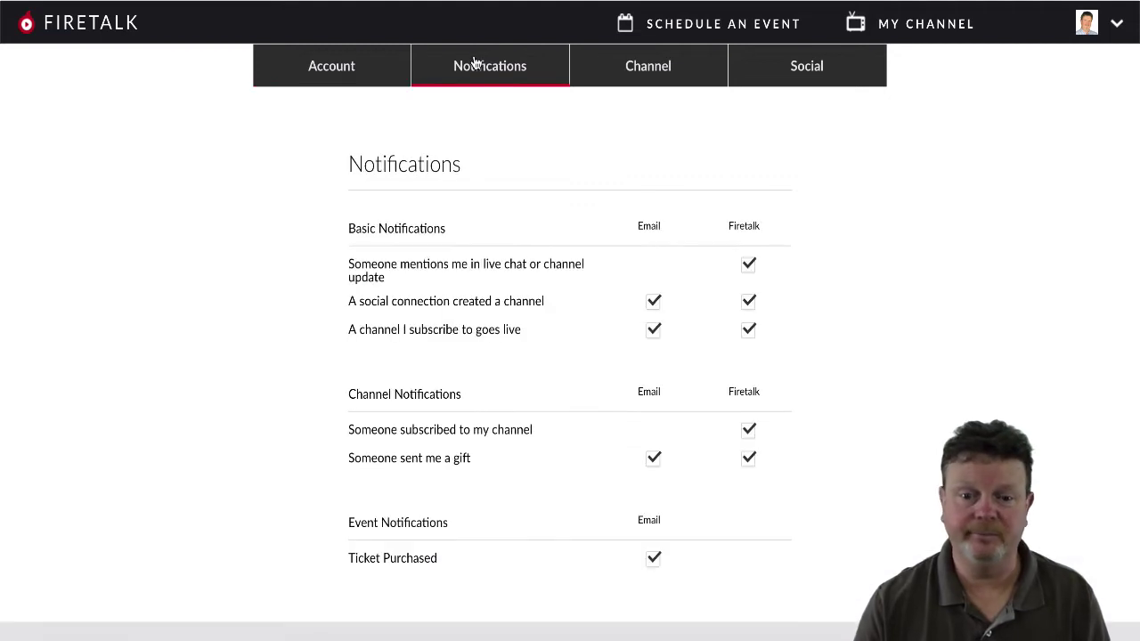
Look through the email and Firetalk notification checkboxes, then return to Channel settings
scroll(312, 212, down, 1)
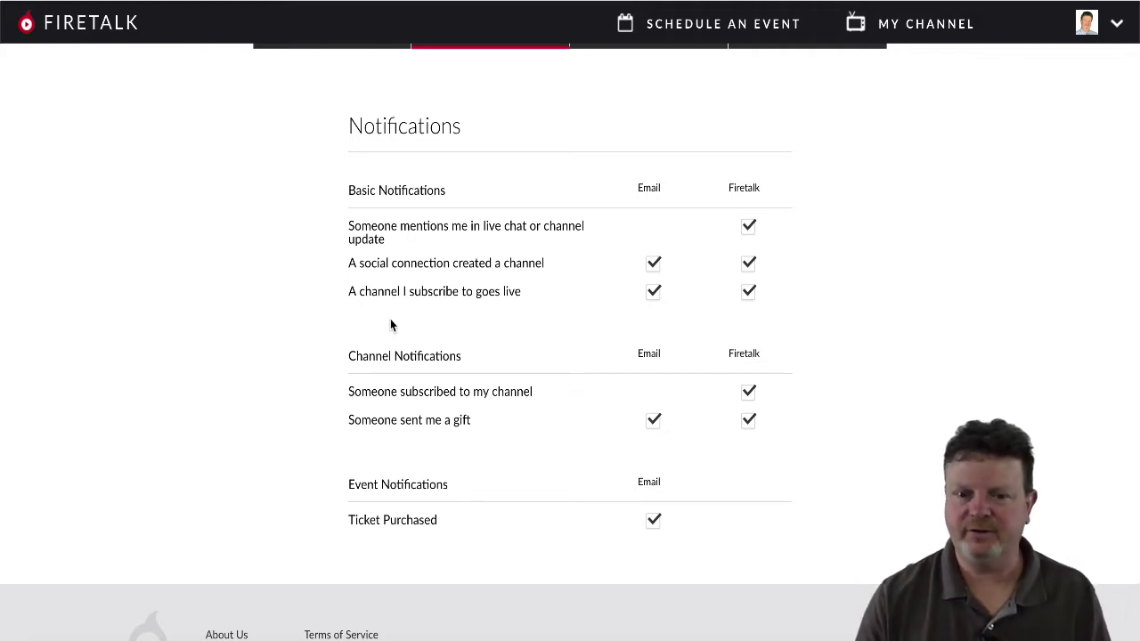
scroll(390, 322, down, 1)
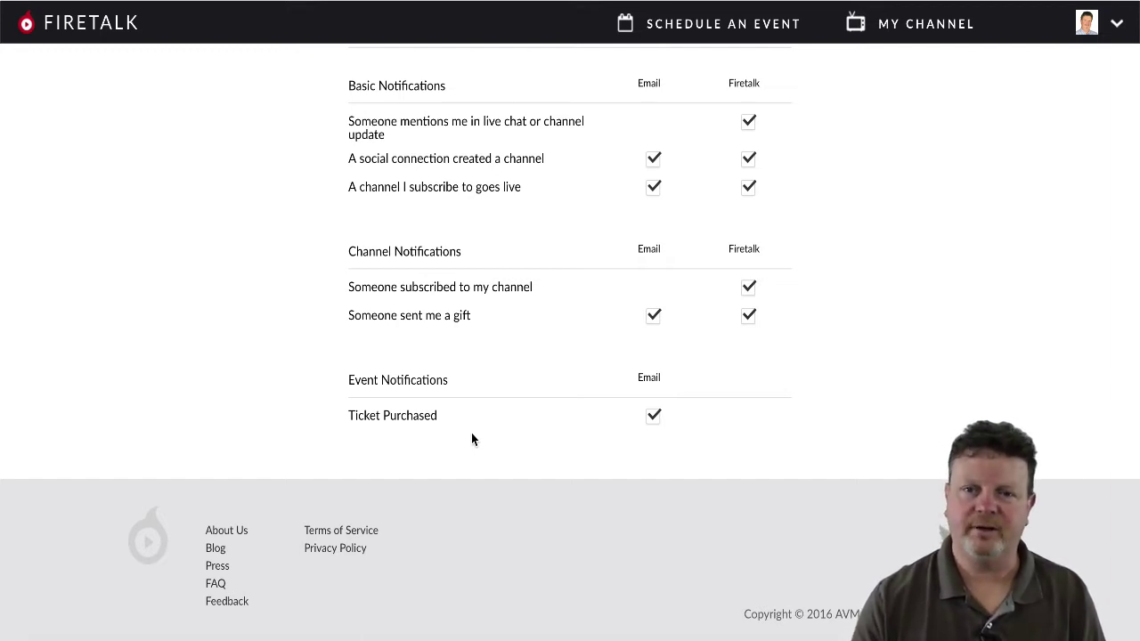
scroll(471, 433, up, 2)
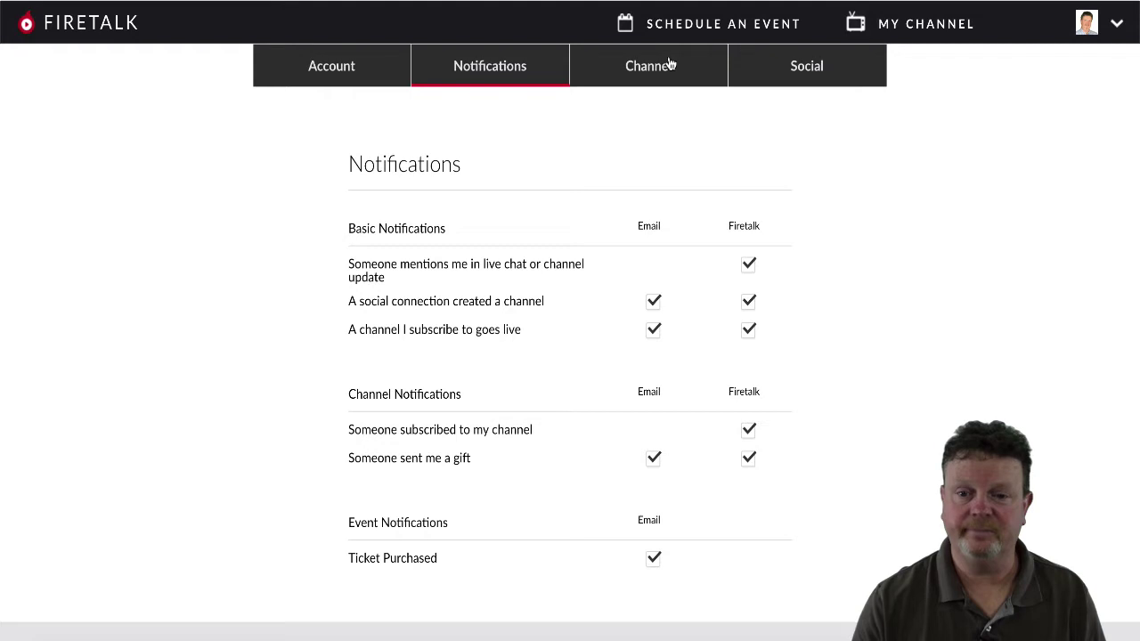
click(657, 68)
Check the linked Facebook, YouTube and Twitter accounts under Social, then go to My Dashboard
click(786, 73)
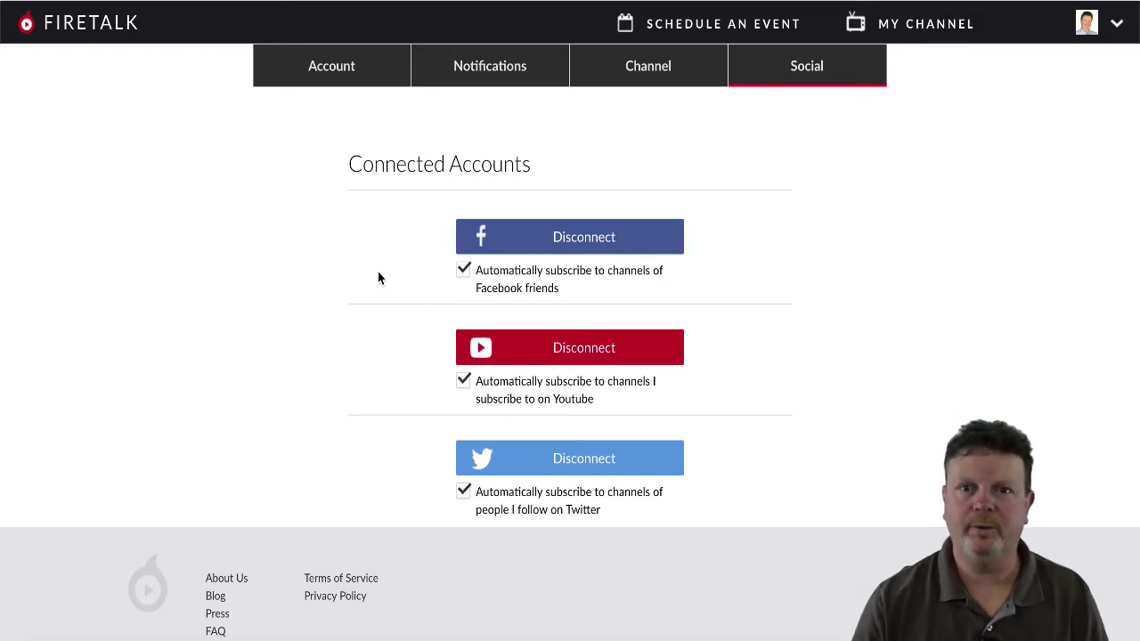
click(1104, 23)
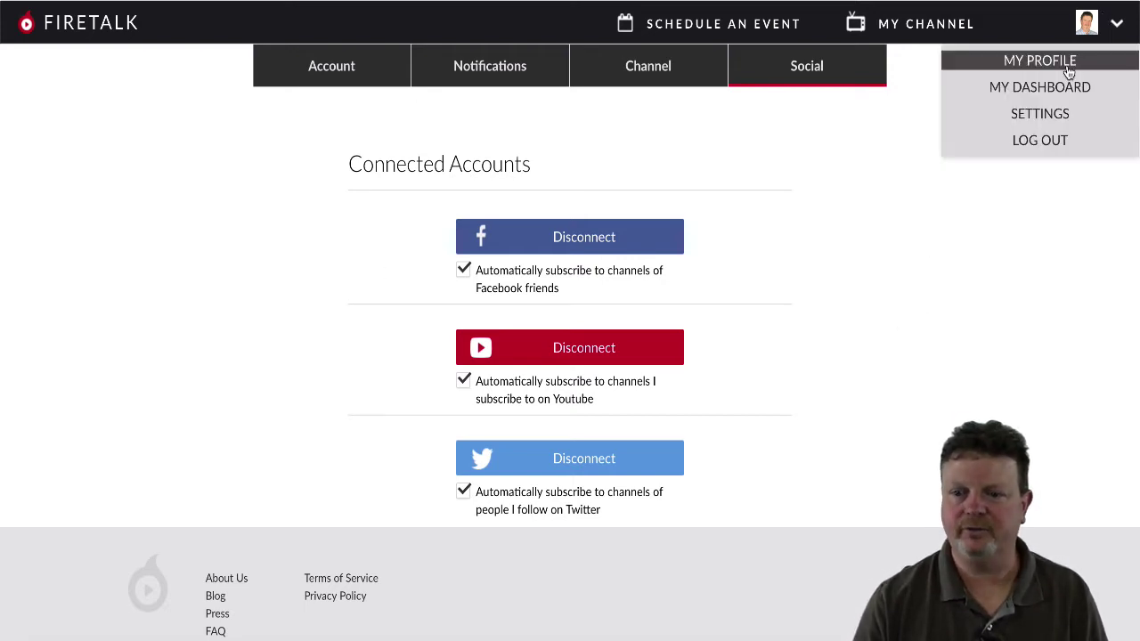
click(1051, 89)
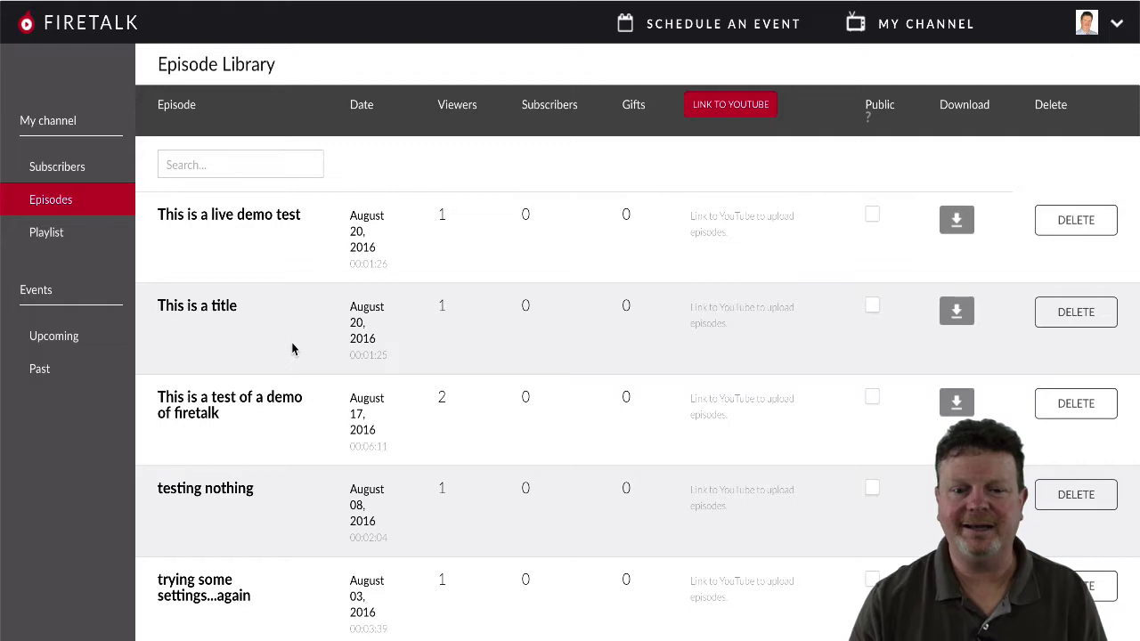
Scroll the Episode Library to see each episode's date, duration and viewer counts
scroll(292, 349, down, 15)
scroll(292, 349, up, 15)
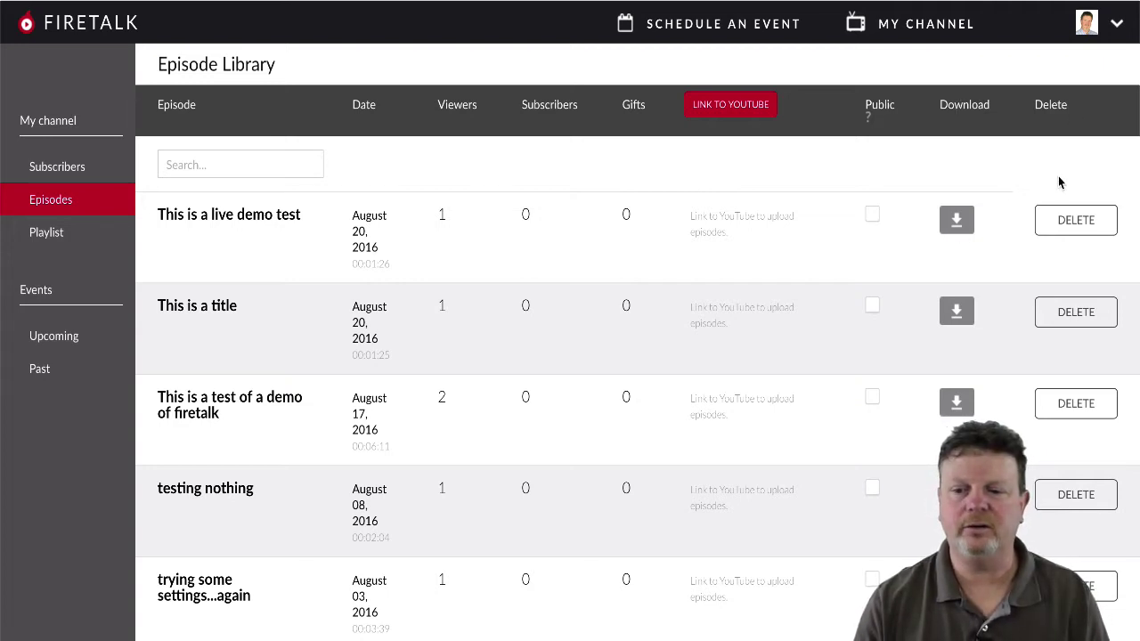
View the Subscribers list and the Producer role help, then open the 17-video Playlist
click(49, 169)
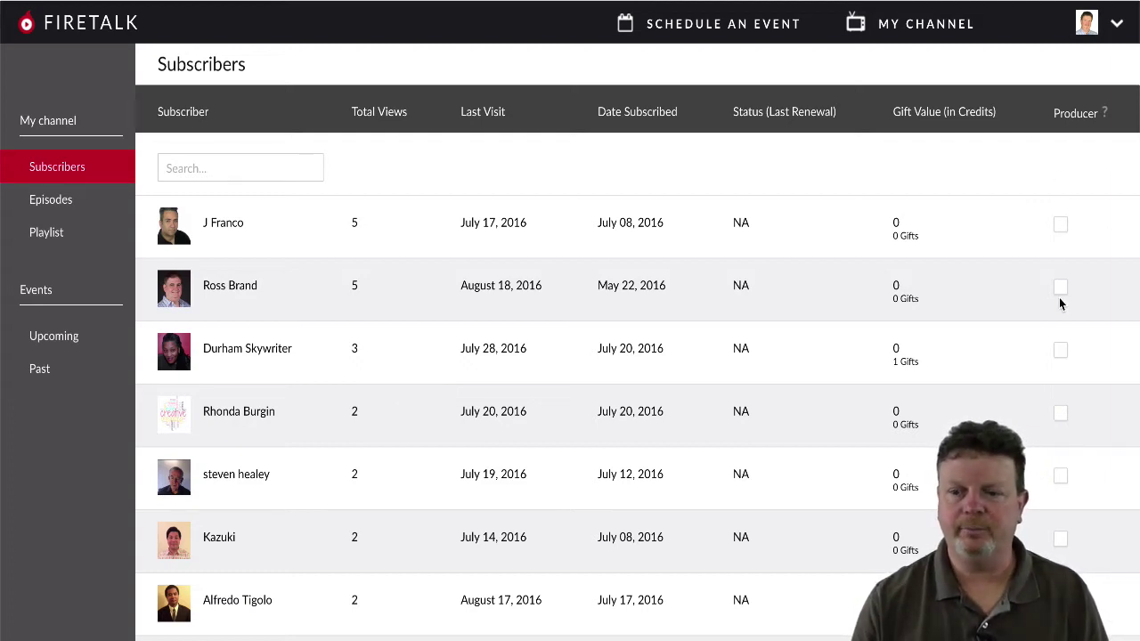
mouse_move(1104, 116)
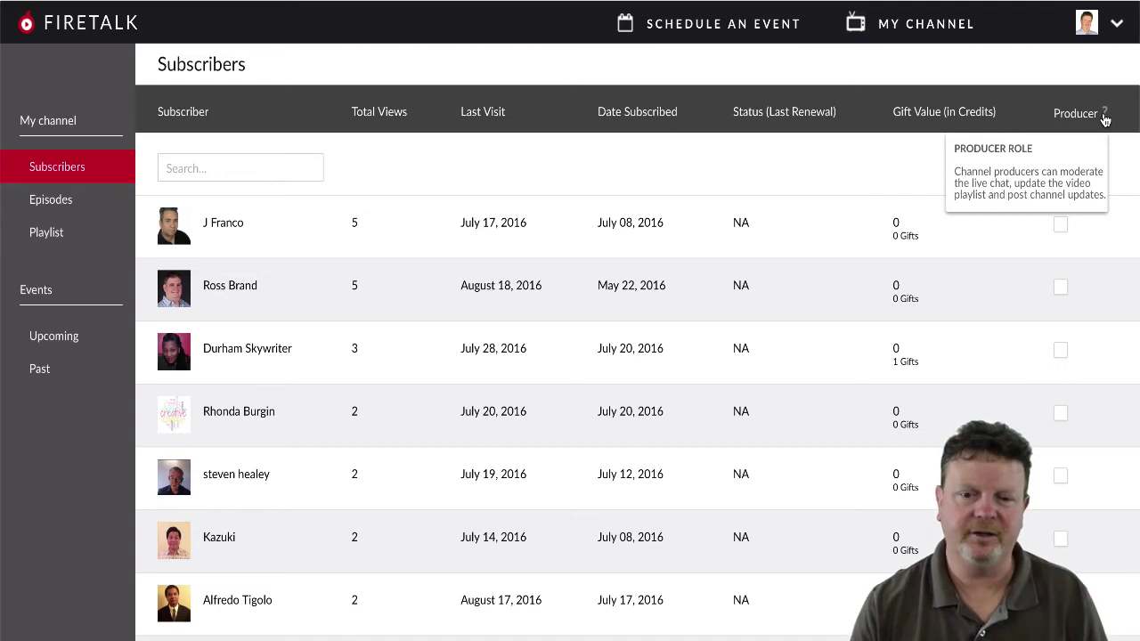
click(46, 234)
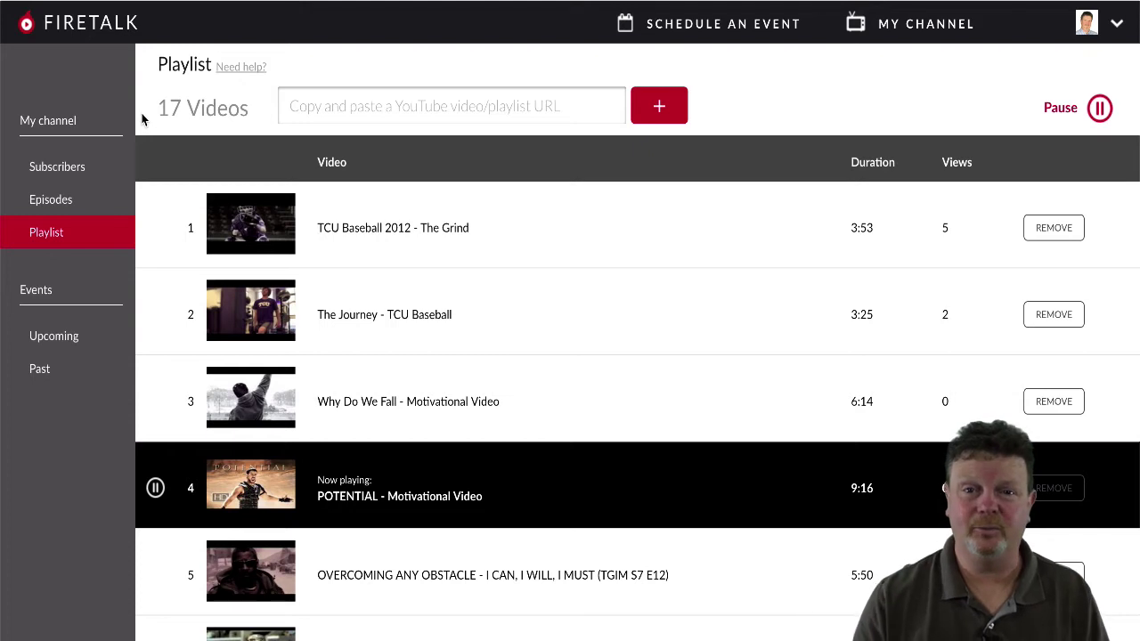
Check the empty Upcoming events list, then switch to Past events
click(68, 342)
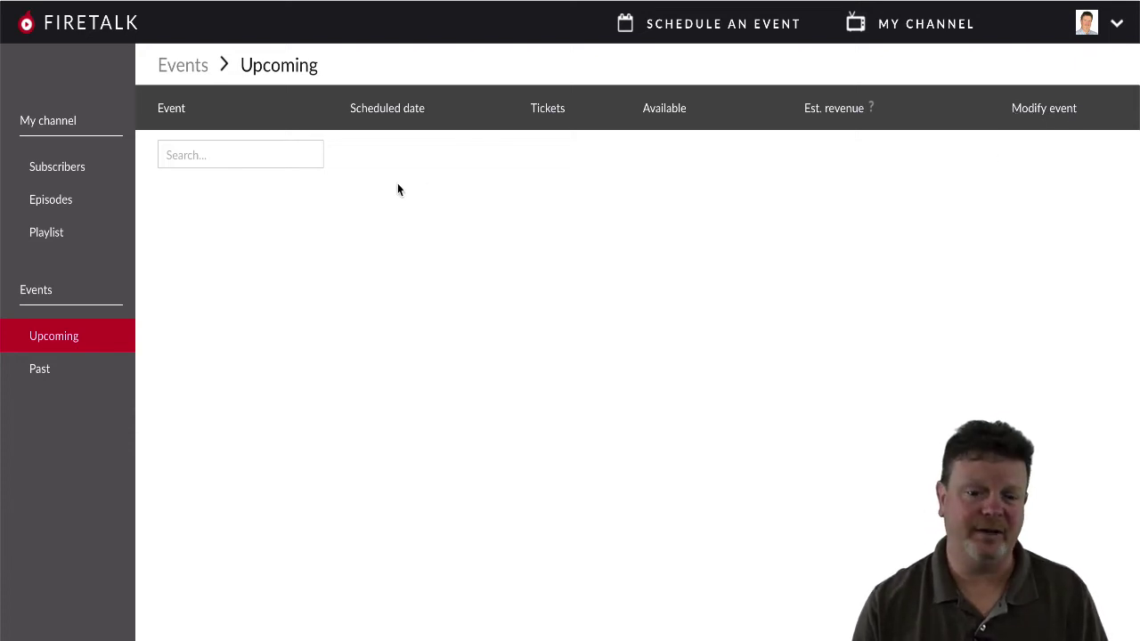
click(33, 379)
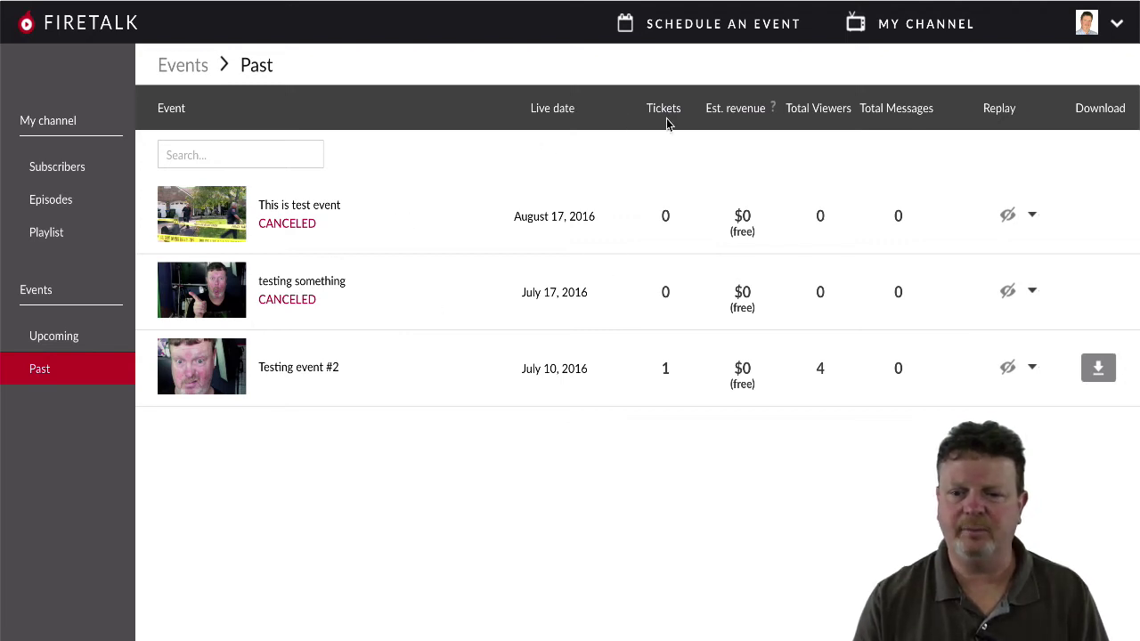
Read the Est. revenue help on the Past events list
mouse_move(758, 122)
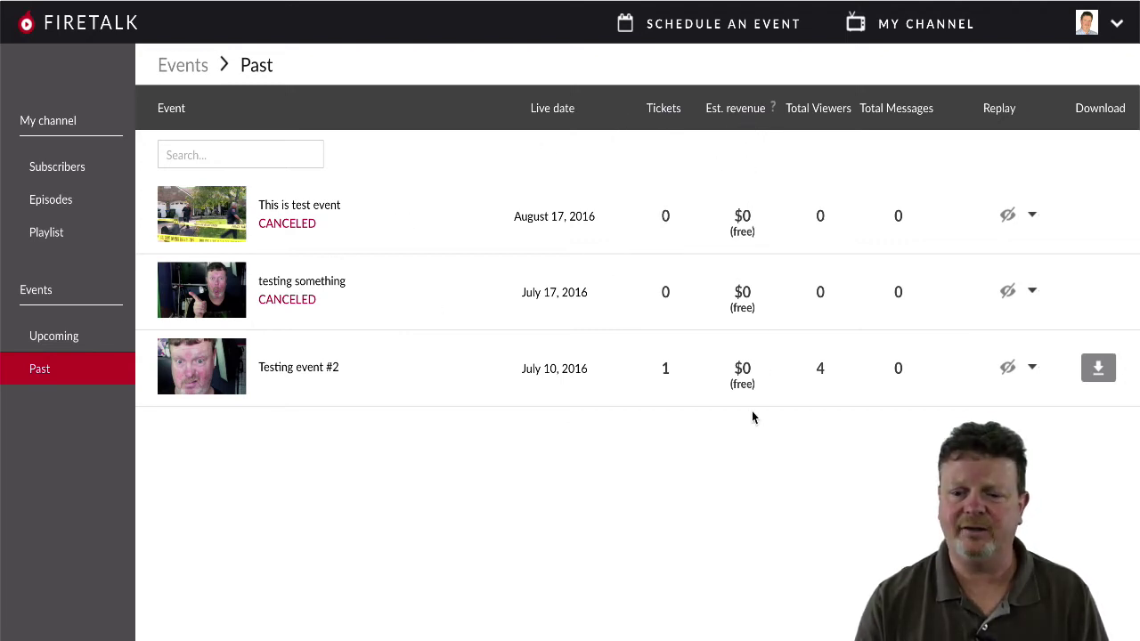